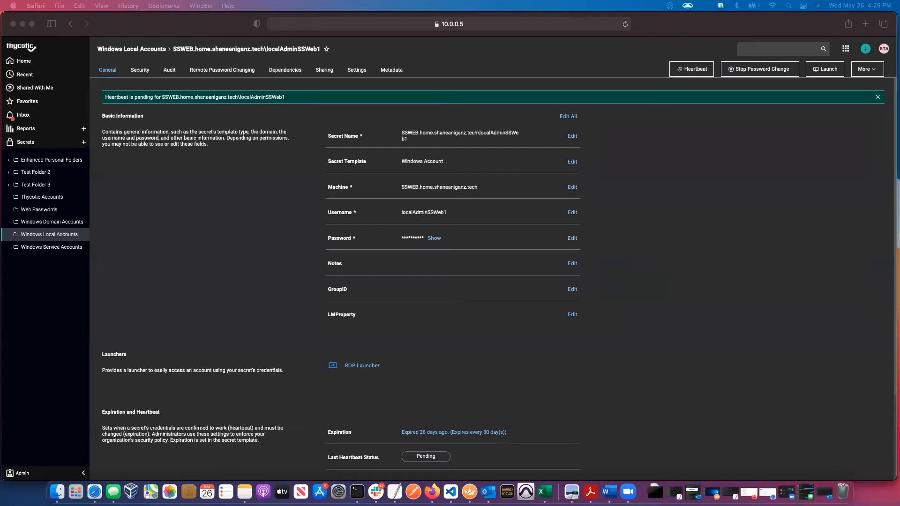
Step: In the localAdminSSWeb1 secret's security settings, set the required approval type to Everyone (including owners and approvers)
{"action": "left_click", "coordinate": [242, 180]}
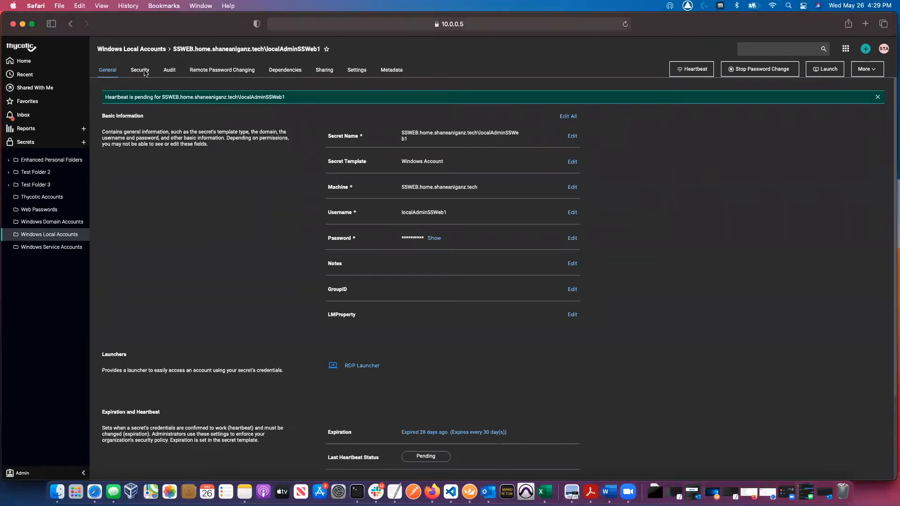
{"action": "left_click", "coordinate": [143, 71]}
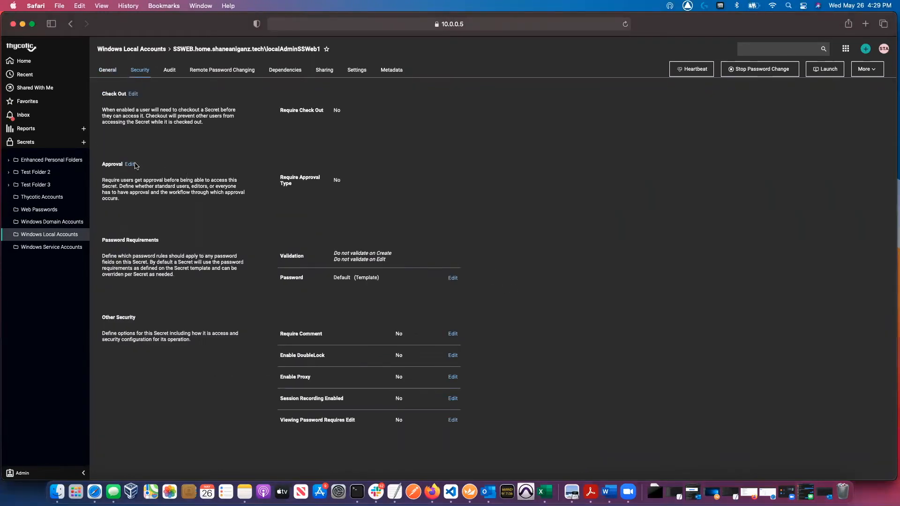
{"action": "left_click", "coordinate": [130, 165]}
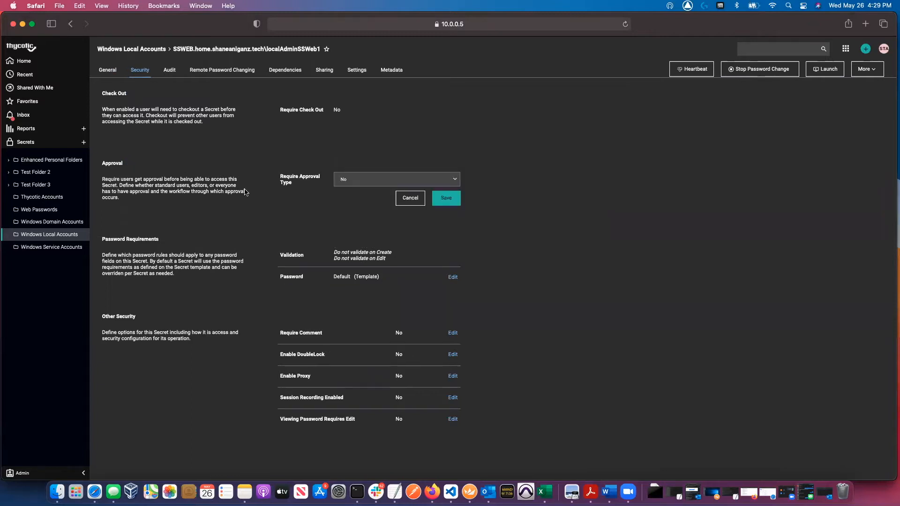
{"action": "left_click", "coordinate": [455, 181]}
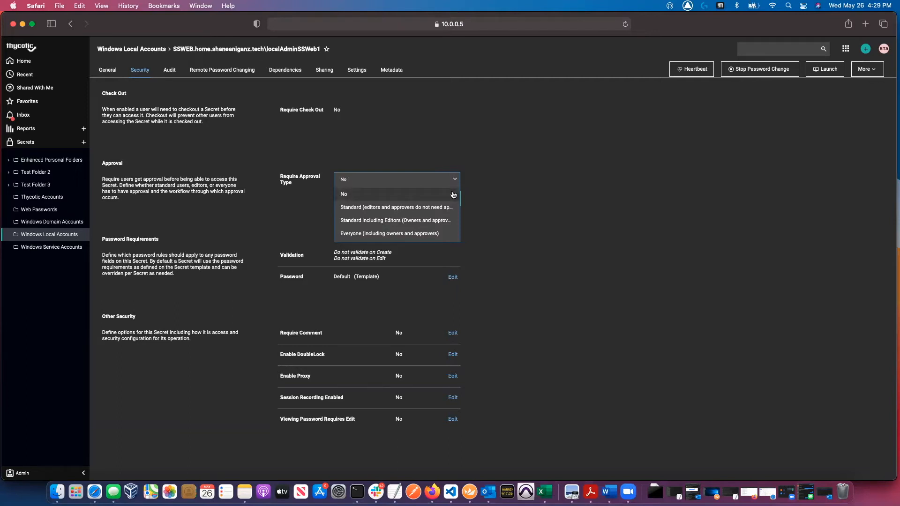
{"action": "left_click", "coordinate": [425, 234]}
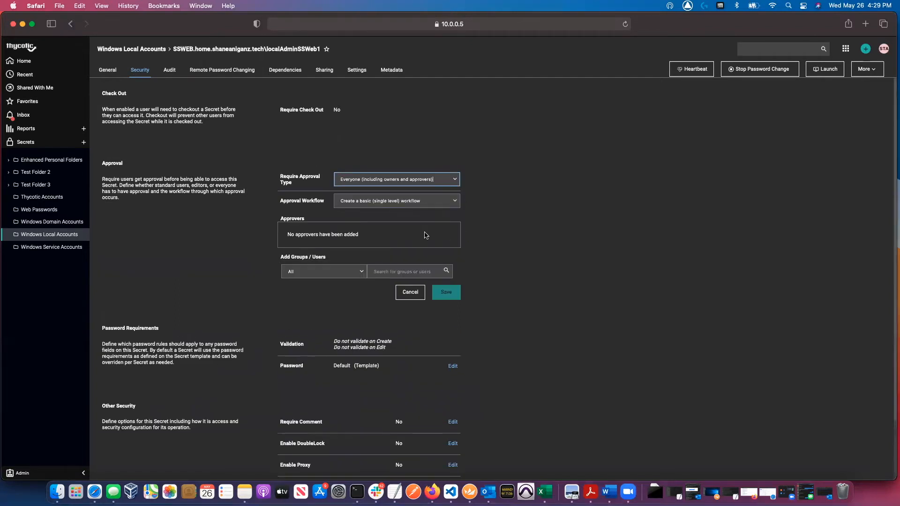
Step: Add the administrator and a second user as approvers in the secret's basic single-level workflow and save the approval settings
{"action": "left_click", "coordinate": [415, 269]}
{"action": "type", "text": "shane"}
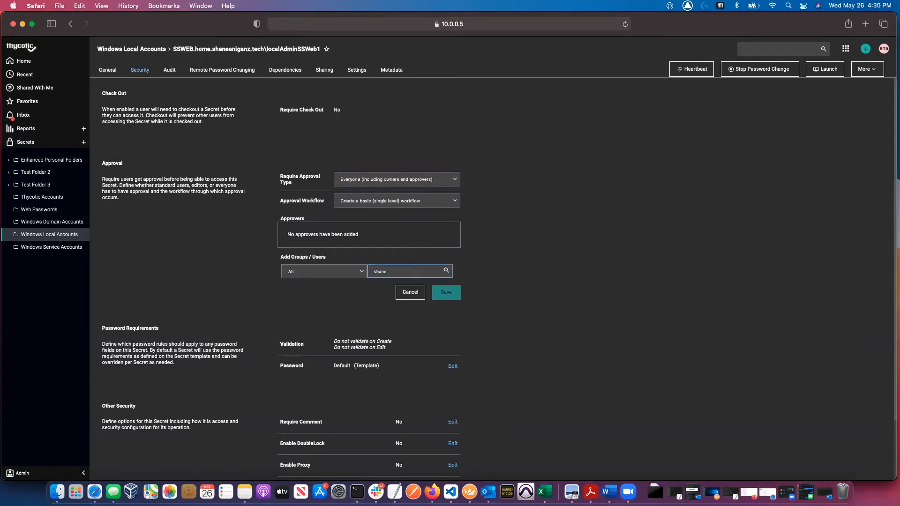
{"action": "left_click", "coordinate": [390, 308]}
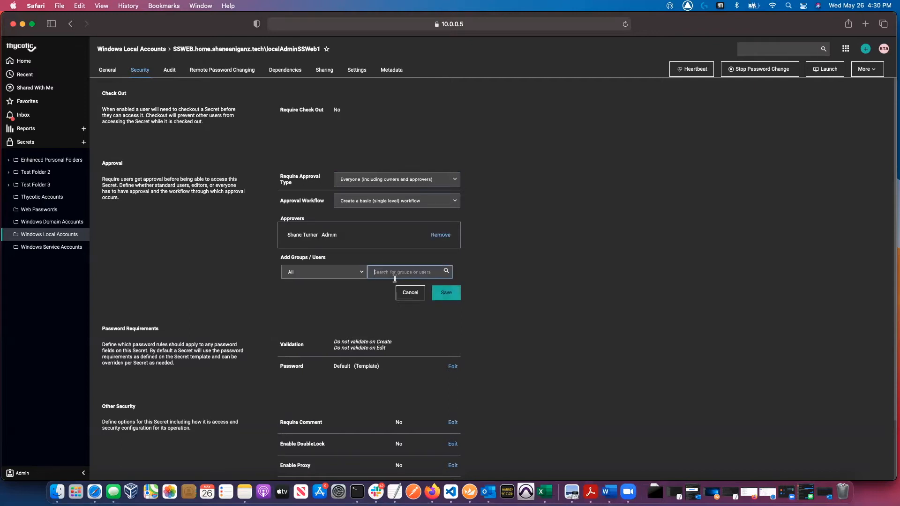
{"action": "type", "text": "jacks"}
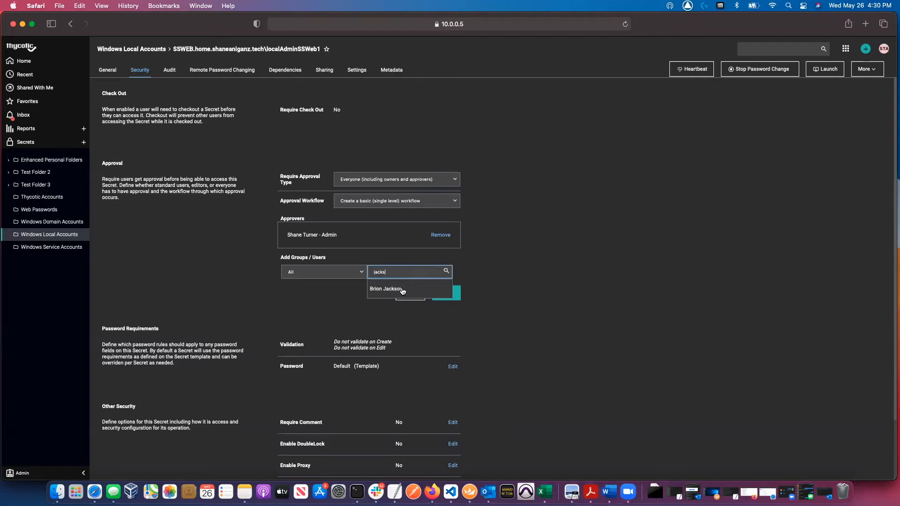
{"action": "left_click", "coordinate": [402, 290]}
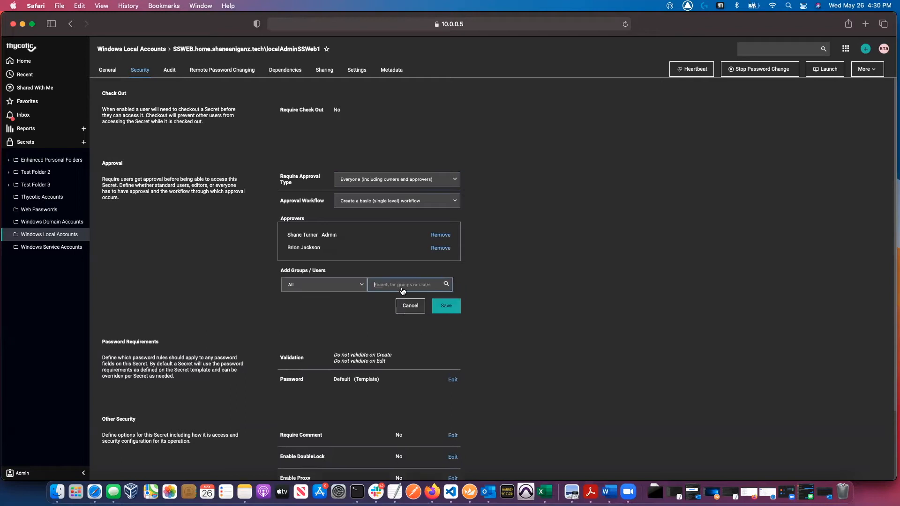
{"action": "left_click", "coordinate": [451, 309]}
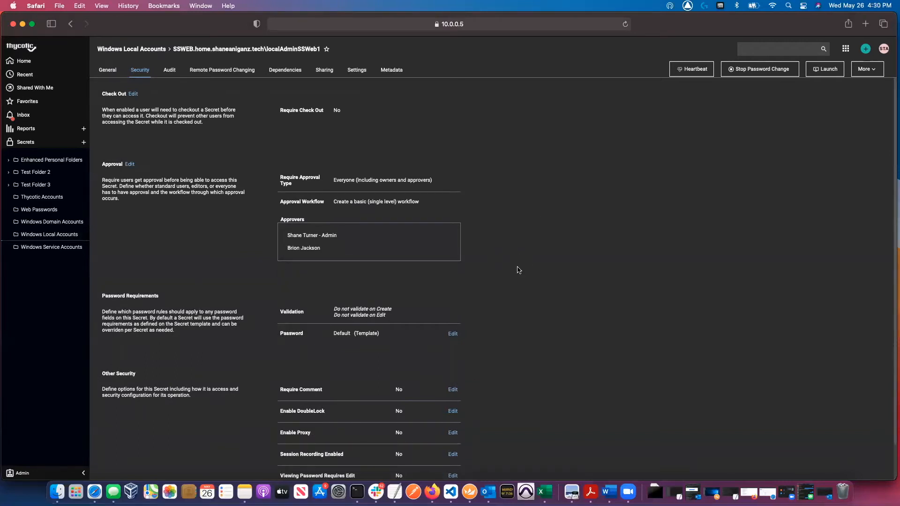
Step: Switch to the requesting user's Secret Server window and open the localAdminSSWeb1 secret from the Windows Local Accounts folder
{"action": "right_click", "coordinate": [94, 487]}
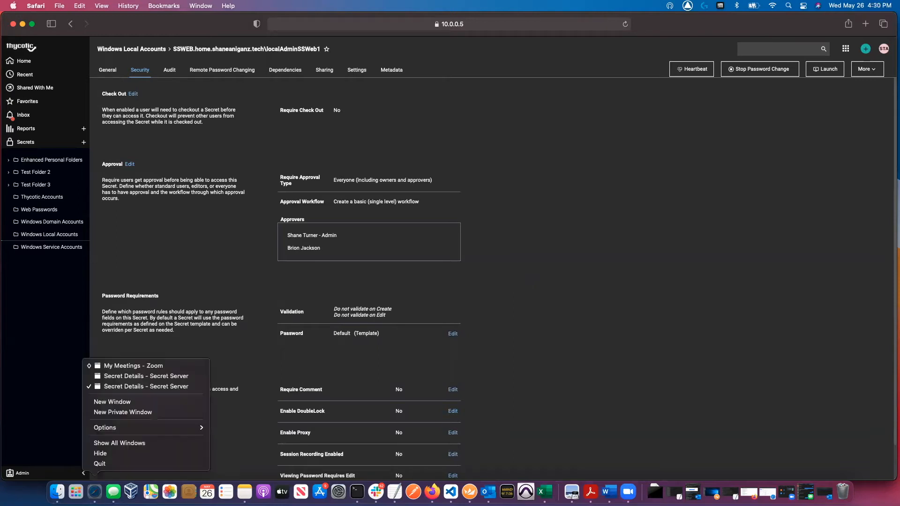
{"action": "left_click", "coordinate": [150, 378]}
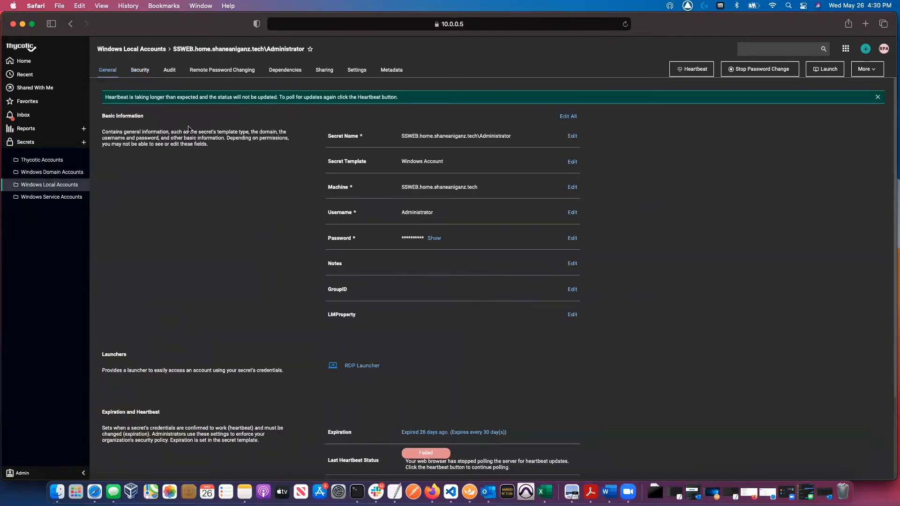
{"action": "left_click", "coordinate": [144, 50]}
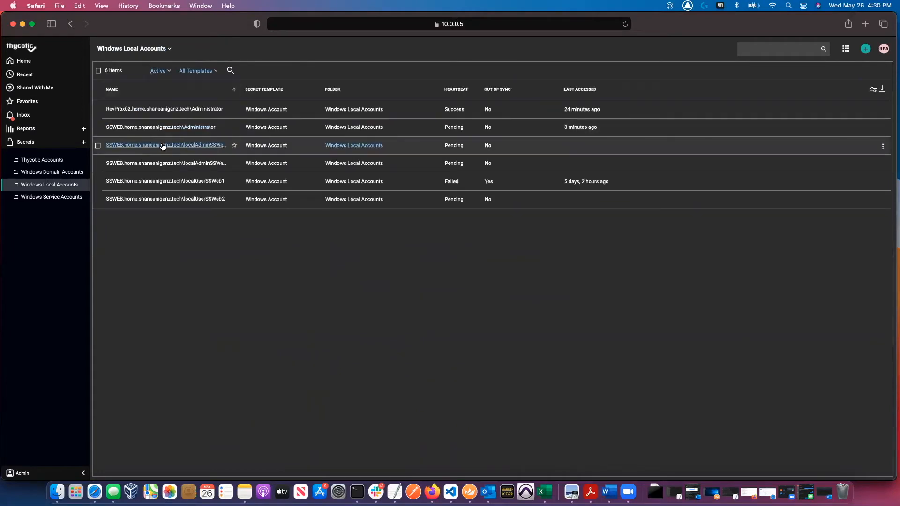
{"action": "left_click", "coordinate": [164, 147]}
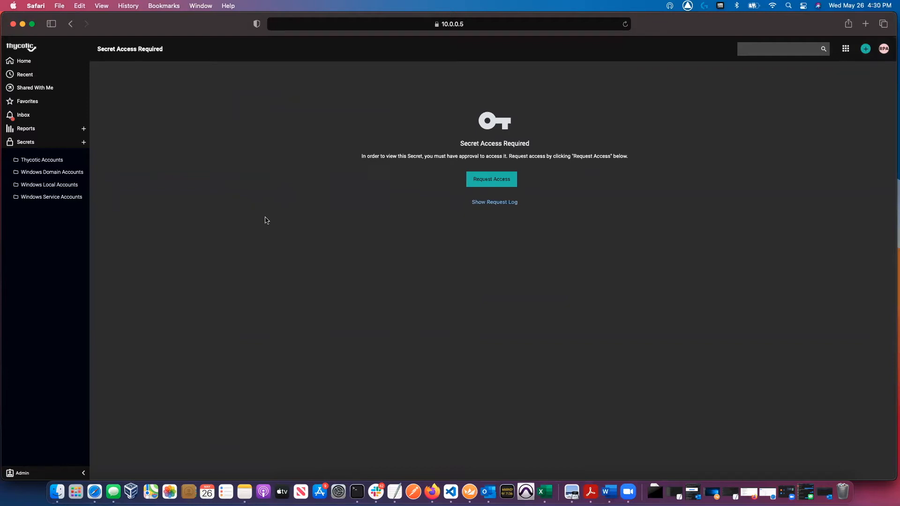
Step: Submit an access request for the secret with a 30-minute duration and the reason "Testing"
{"action": "left_click", "coordinate": [500, 187]}
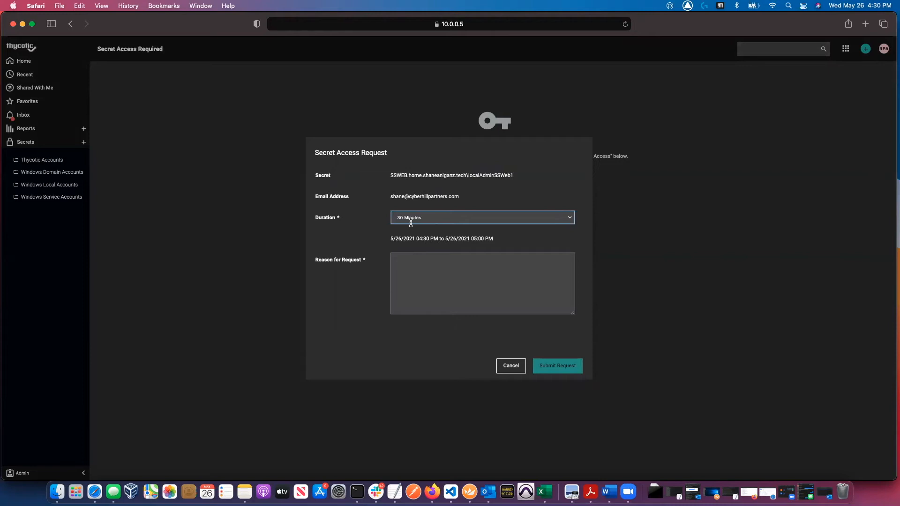
{"action": "left_click", "coordinate": [440, 268]}
{"action": "type", "text": "Testing"}
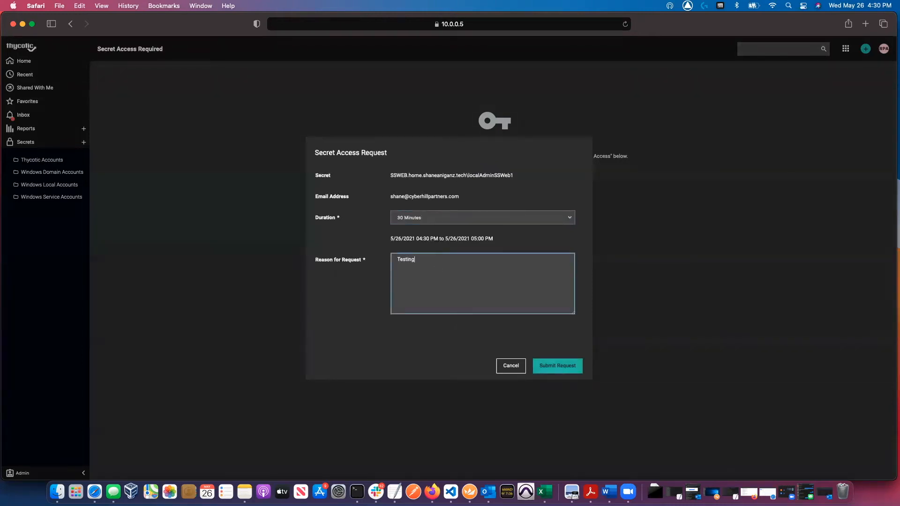
{"action": "left_click", "coordinate": [566, 369]}
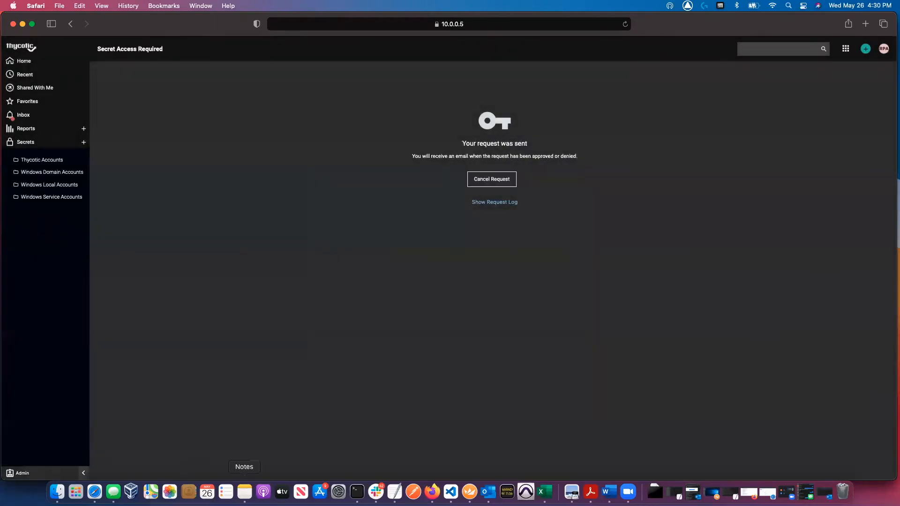
Step: Switch to Outlook, approve the access request for the requested time from its notification email, and return to the requester's secret page
{"action": "left_click", "coordinate": [489, 492]}
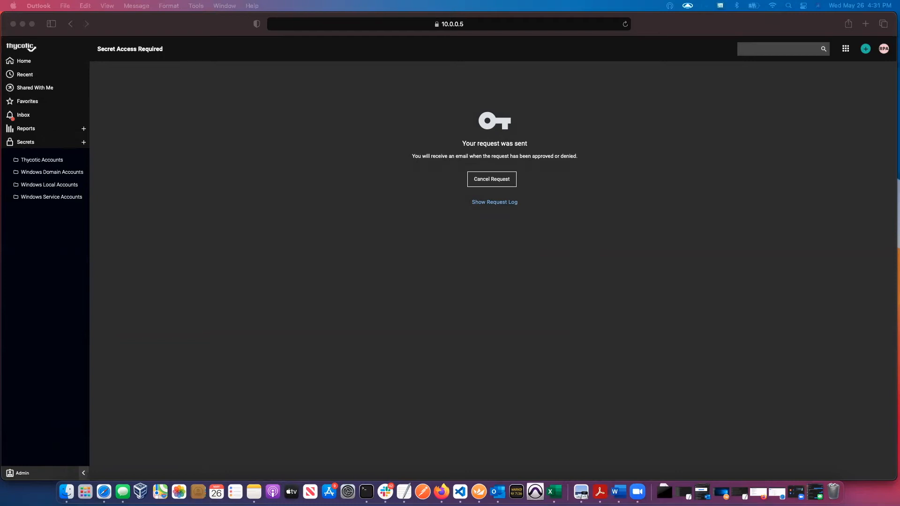
{"action": "left_click_drag", "start_coordinate": [0, 19], "coordinate": [310, 19]}
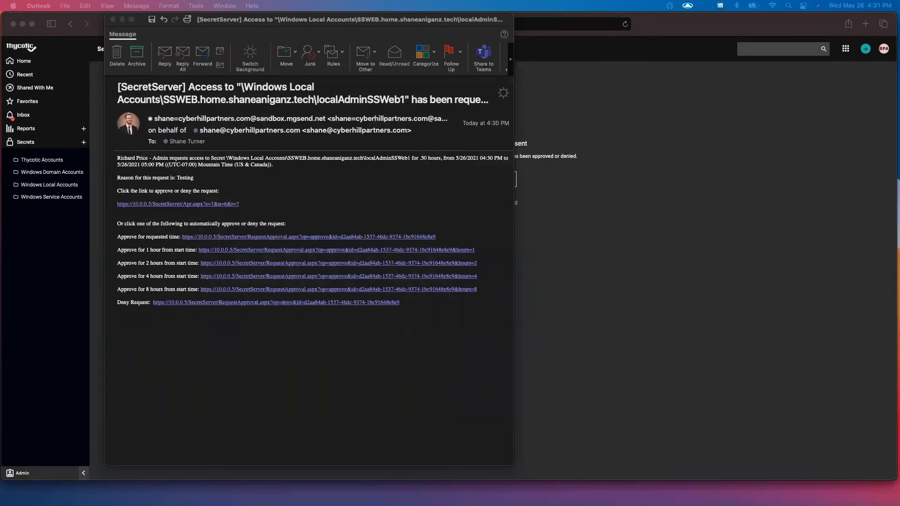
{"action": "left_click", "coordinate": [311, 214]}
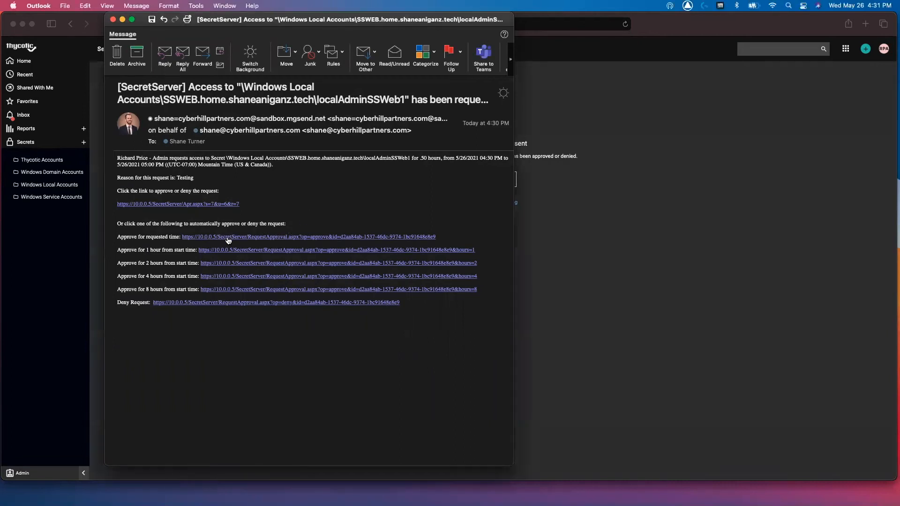
{"action": "left_click", "coordinate": [228, 238]}
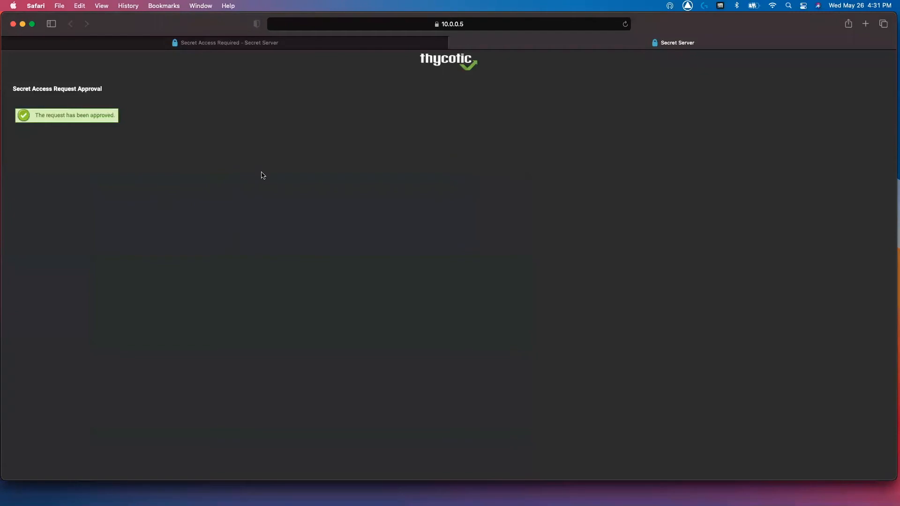
{"action": "left_click", "coordinate": [302, 46]}
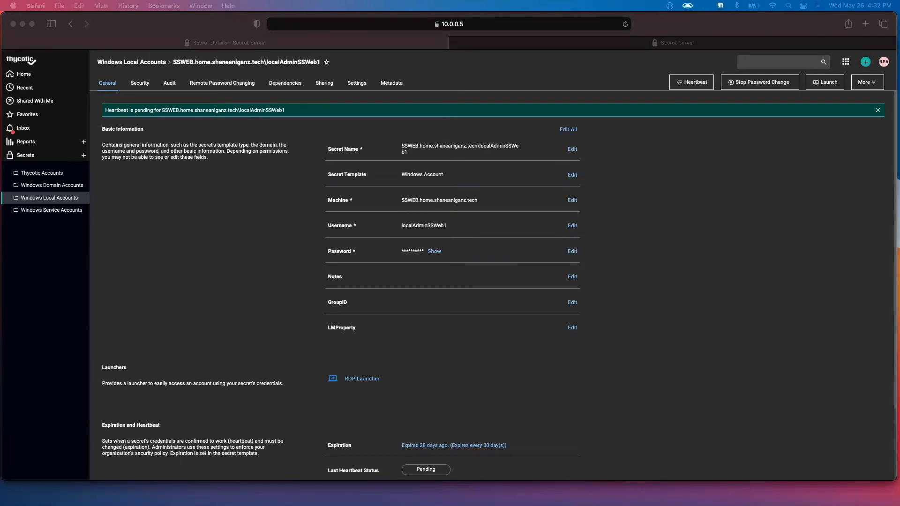
Step: In the administrator's session, examine the Allow Approval For Access from Email setting among the general configuration's permission options
{"action": "left_click", "coordinate": [58, 390]}
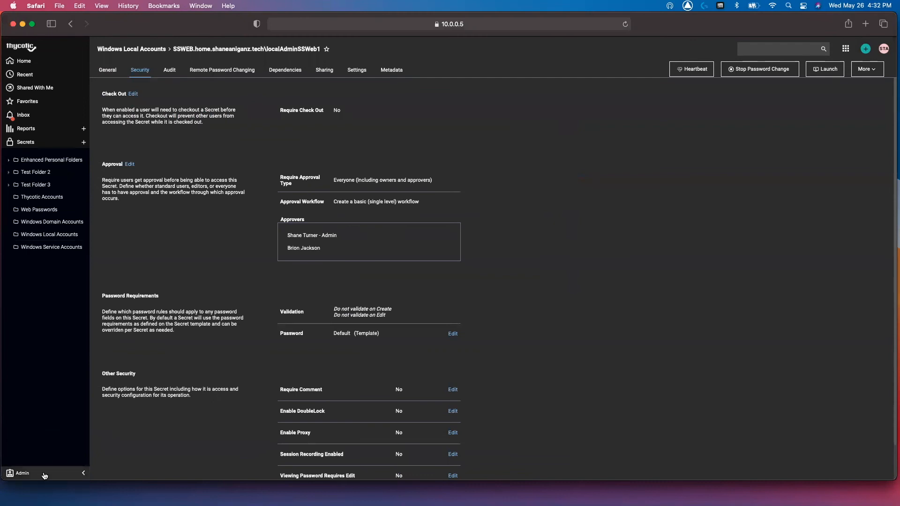
{"action": "left_click", "coordinate": [45, 475]}
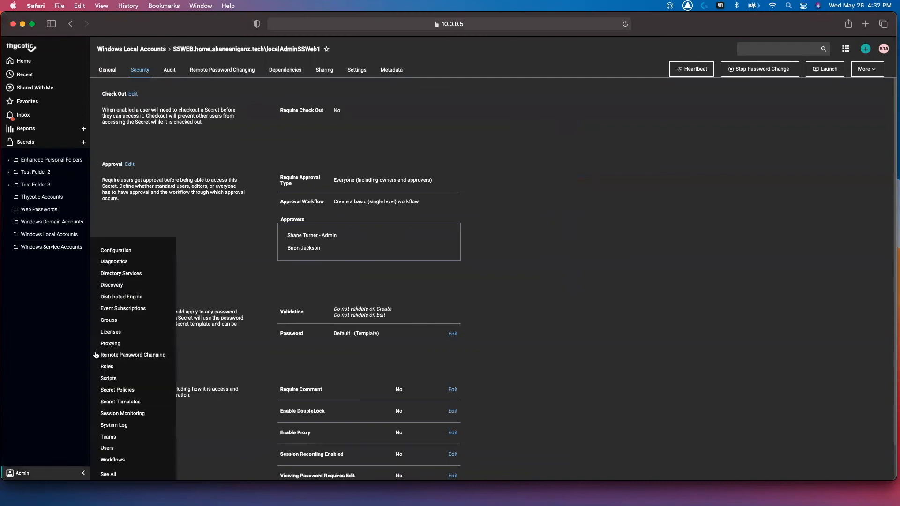
{"action": "left_click", "coordinate": [116, 250]}
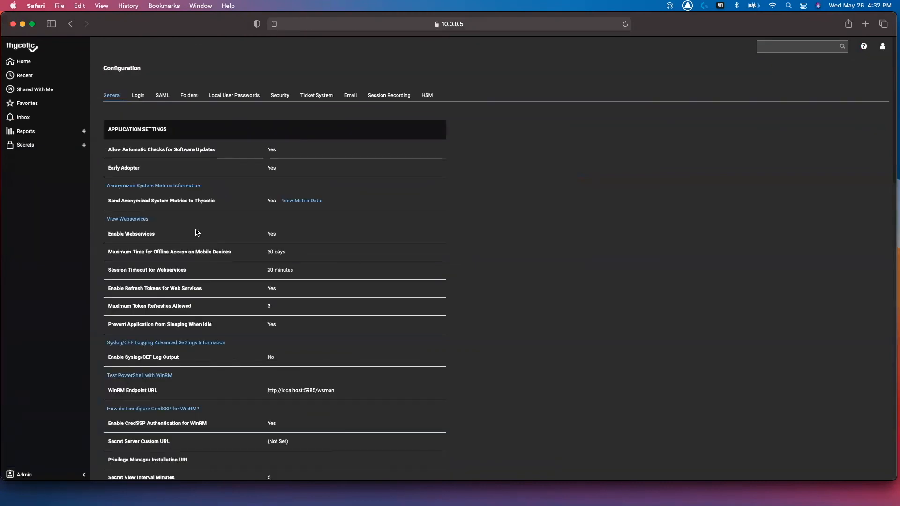
{"action": "scroll", "coordinate": [197, 232], "scroll_direction": "down", "scroll_amount": 10}
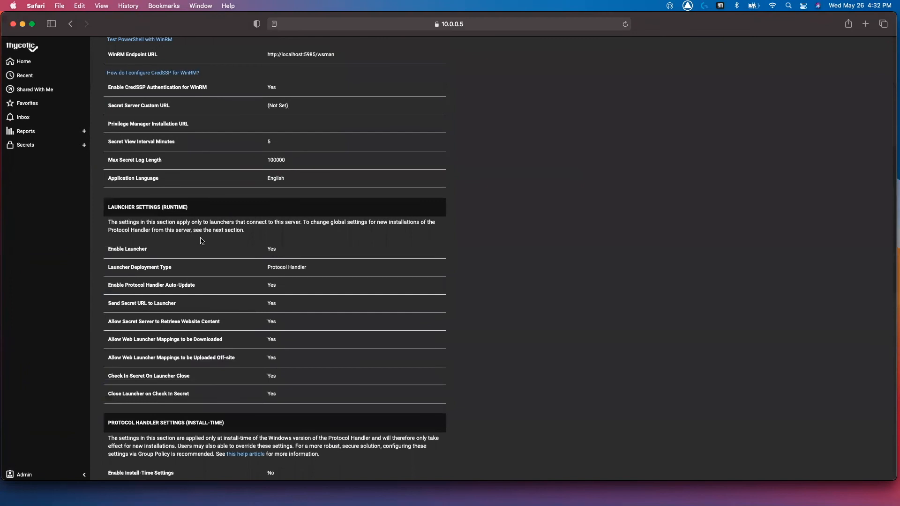
{"action": "scroll", "coordinate": [201, 240], "scroll_direction": "down", "scroll_amount": 1}
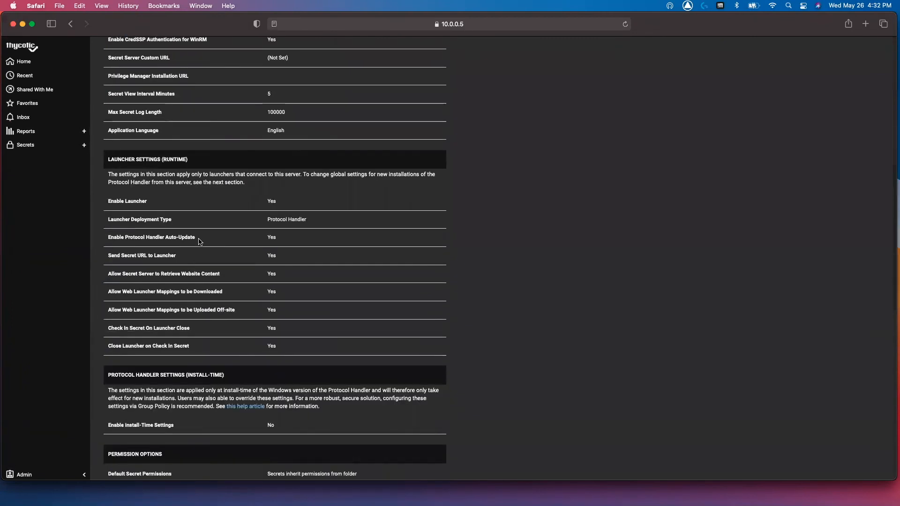
{"action": "scroll", "coordinate": [201, 242], "scroll_direction": "down", "scroll_amount": 6}
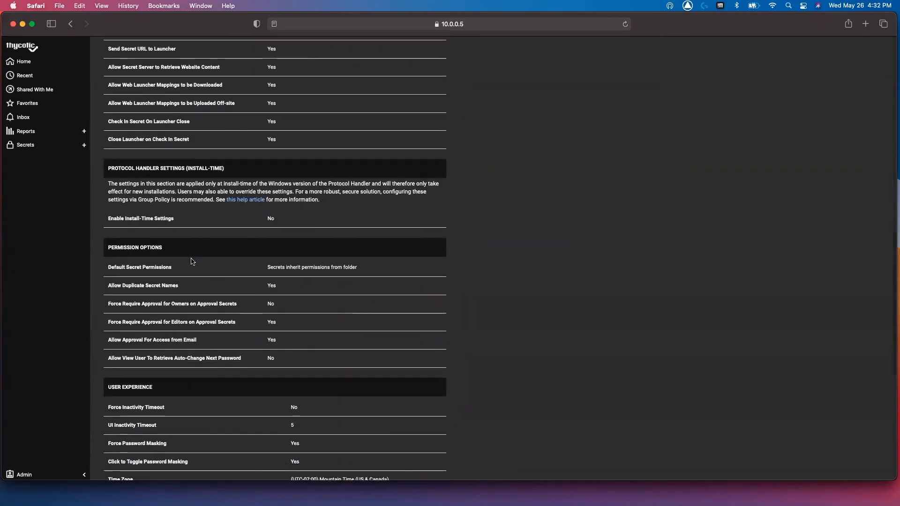
{"action": "triple_click", "coordinate": [174, 340]}
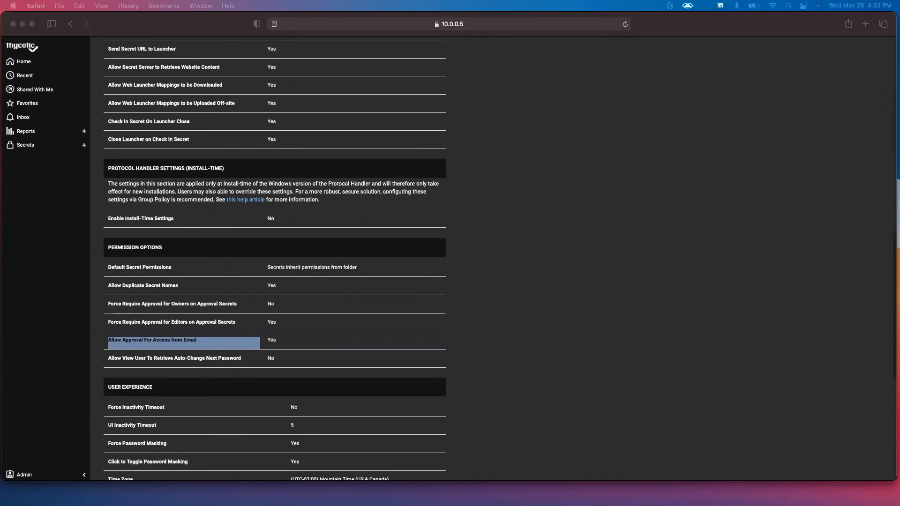
{"action": "left_click", "coordinate": [50, 406]}
{"action": "left_click", "coordinate": [49, 406]}
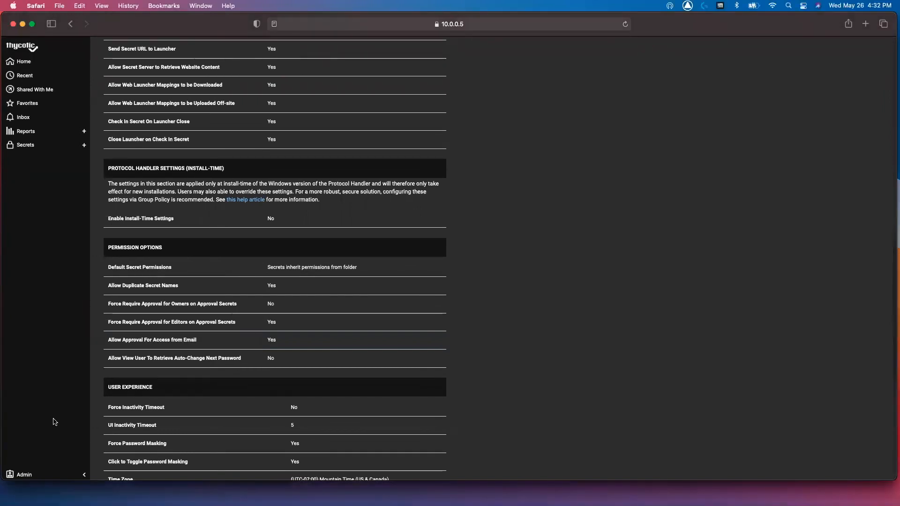
Step: Create an approval workflow named "Test Workflow 2" with the description "Testing"
{"action": "left_click", "coordinate": [35, 474]}
{"action": "left_click", "coordinate": [109, 459]}
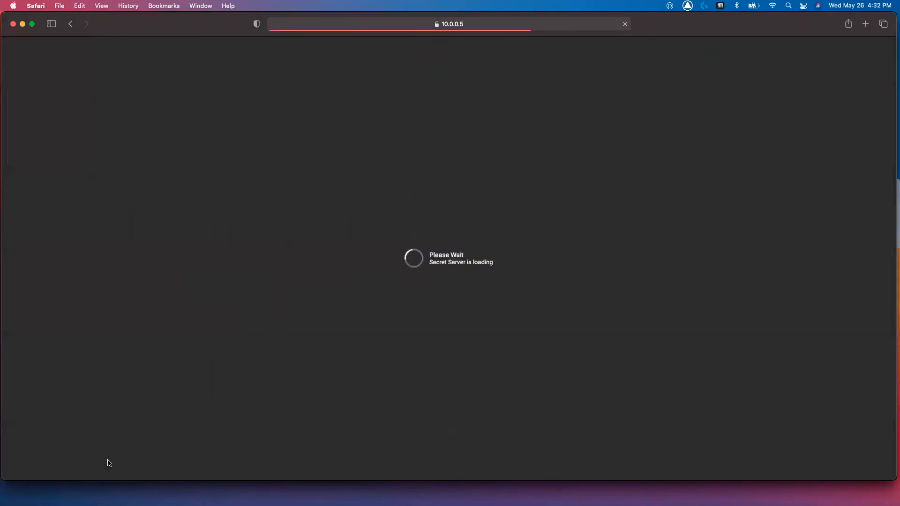
{"action": "left_click", "coordinate": [863, 75]}
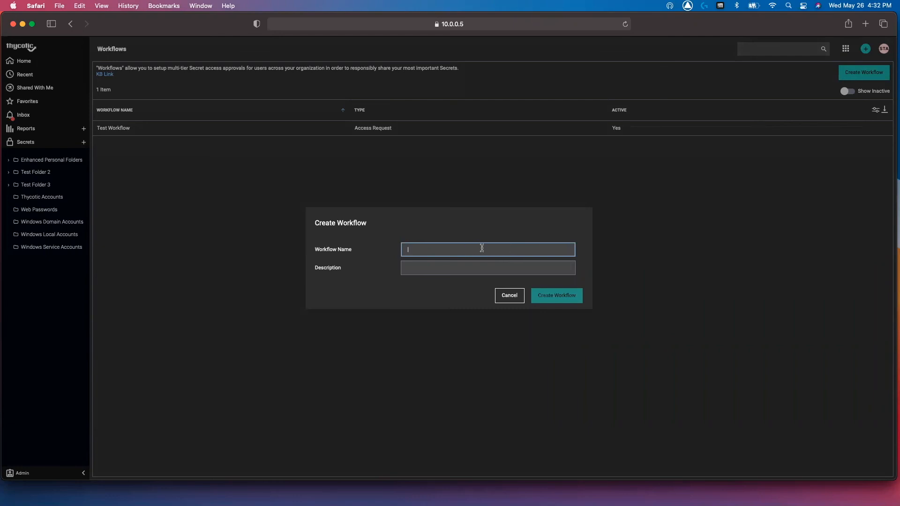
{"action": "type", "text": "Test Workflow 2"}
{"action": "key", "text": "Tab"}
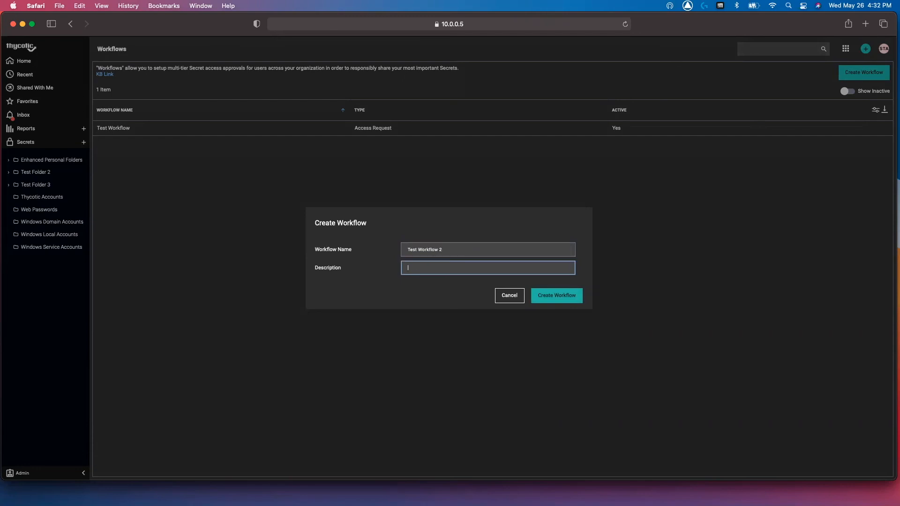
{"action": "type", "text": "Testing"}
{"action": "left_click", "coordinate": [553, 296]}
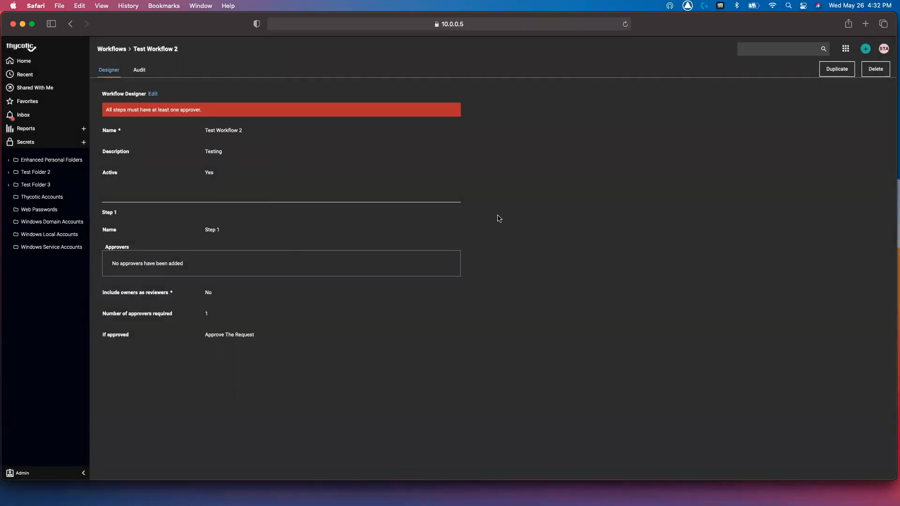
Step: Edit the workflow to make the System Administrators group the Step 1 approver and require 2 approvers
{"action": "left_click", "coordinate": [152, 95]}
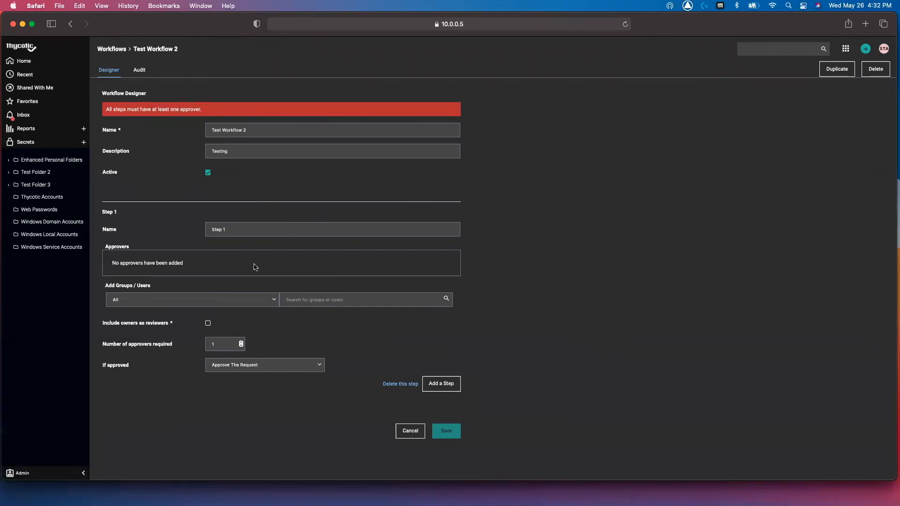
{"action": "left_click", "coordinate": [325, 301]}
{"action": "type", "text": "sys"}
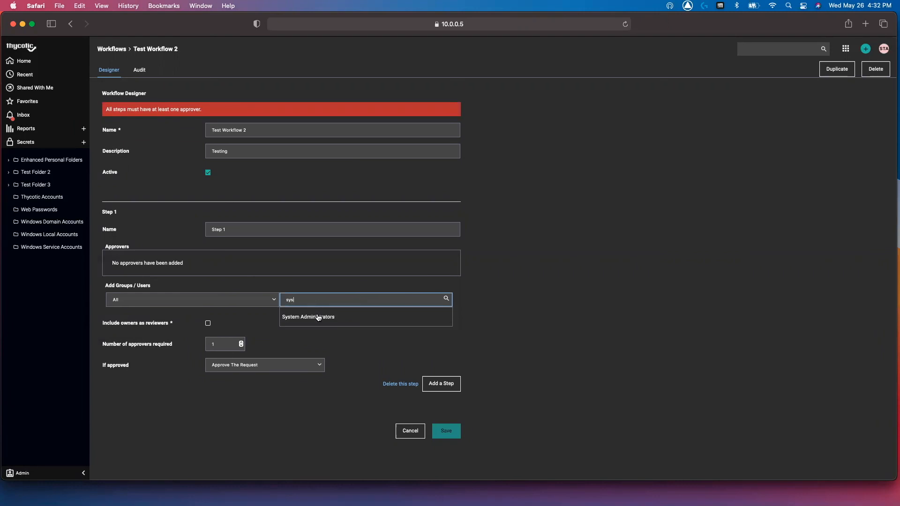
{"action": "left_click", "coordinate": [315, 313]}
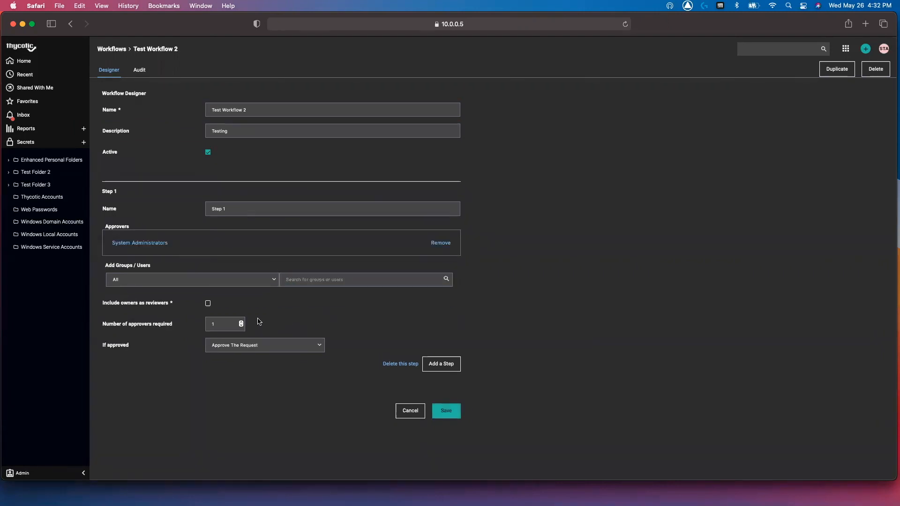
{"action": "left_click", "coordinate": [241, 322]}
{"action": "left_click", "coordinate": [355, 329]}
Step: Add a second step to the workflow and set Step 1 to advance to "Step 2" if approved
{"action": "left_click", "coordinate": [441, 364]}
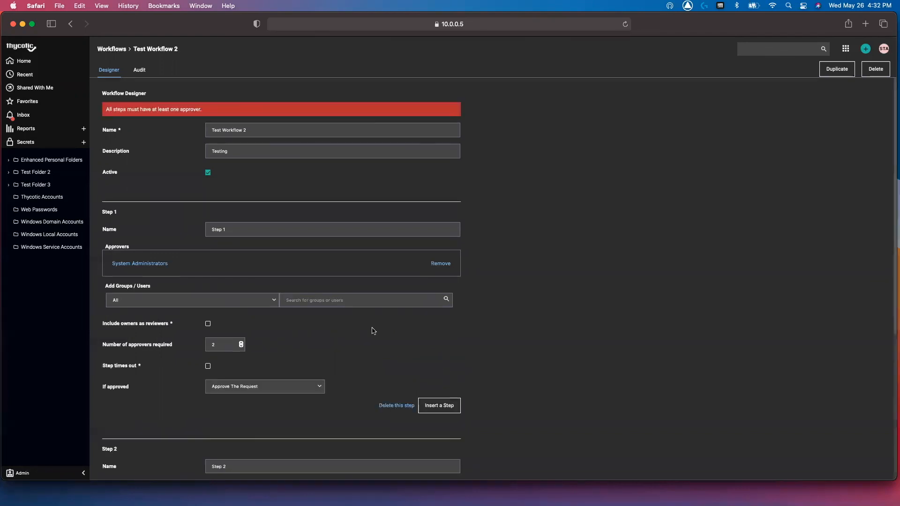
{"action": "scroll", "coordinate": [356, 325], "scroll_direction": "down", "scroll_amount": 2}
{"action": "left_click", "coordinate": [320, 317]}
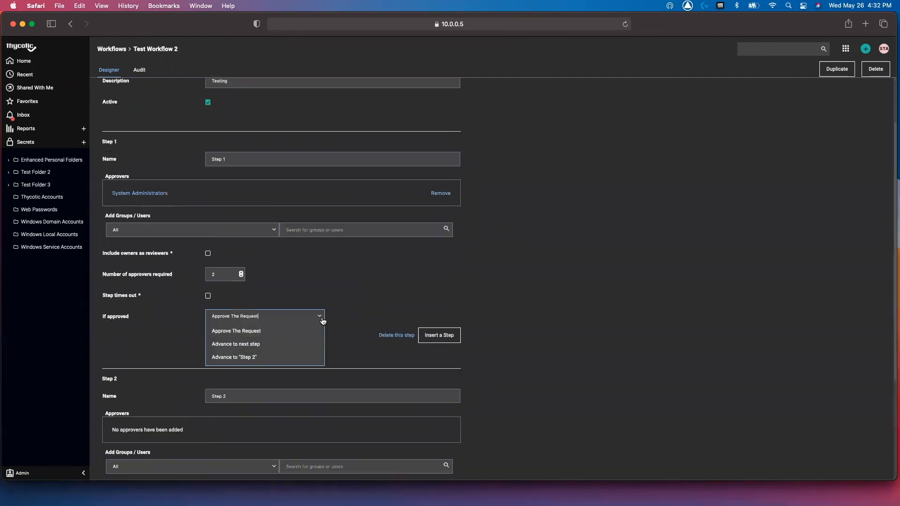
{"action": "left_click", "coordinate": [271, 356]}
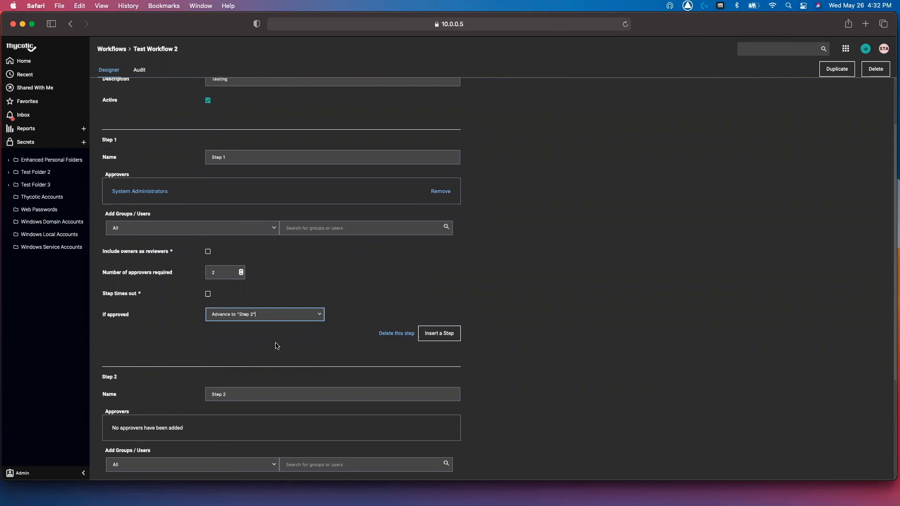
Step: Find an individual user by last name and add them as an approver for Step 2
{"action": "scroll", "coordinate": [294, 365], "scroll_direction": "down", "scroll_amount": 3}
{"action": "left_click", "coordinate": [311, 342]}
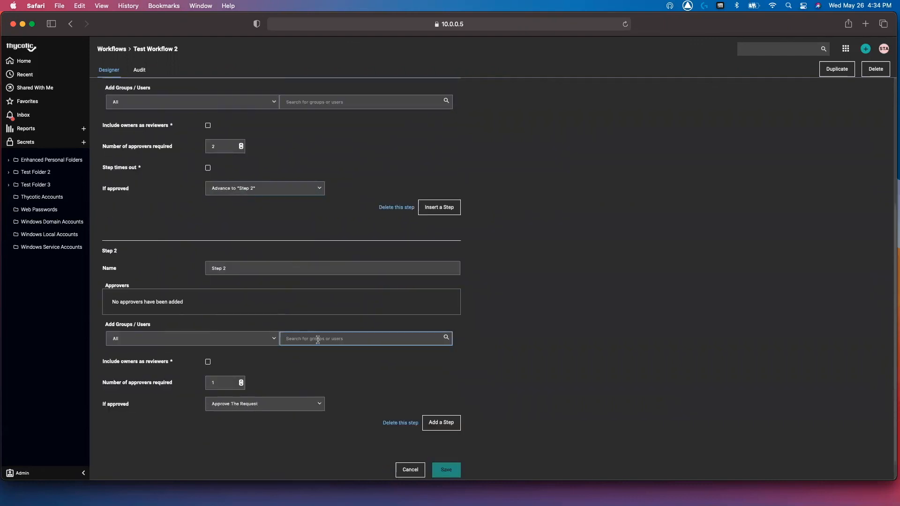
{"action": "type", "text": "jack"}
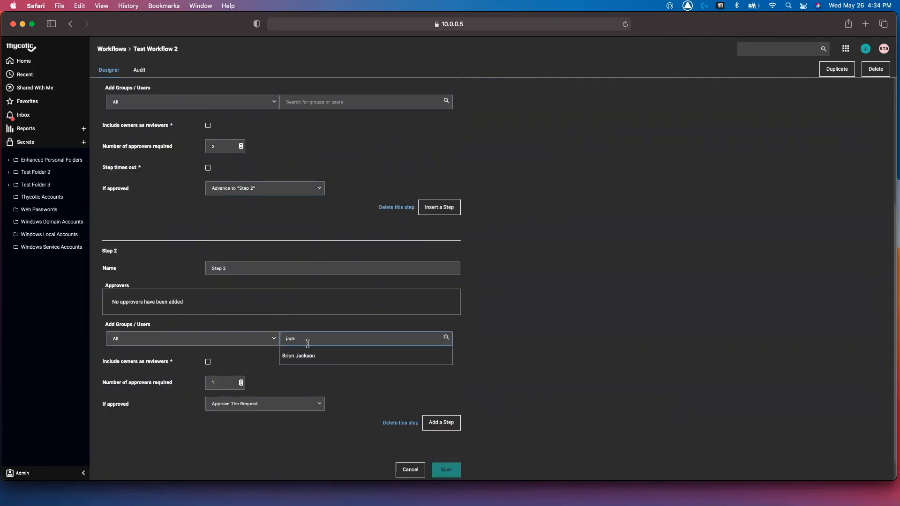
{"action": "left_click", "coordinate": [310, 355]}
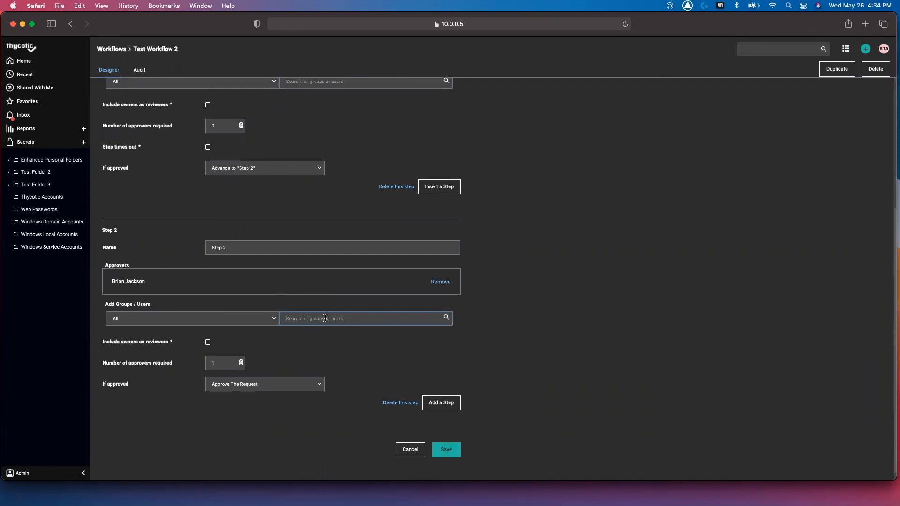
Step: Add another user's admin account as a second approver for Step 2 and save the workflow
{"action": "type", "text": "fit"}
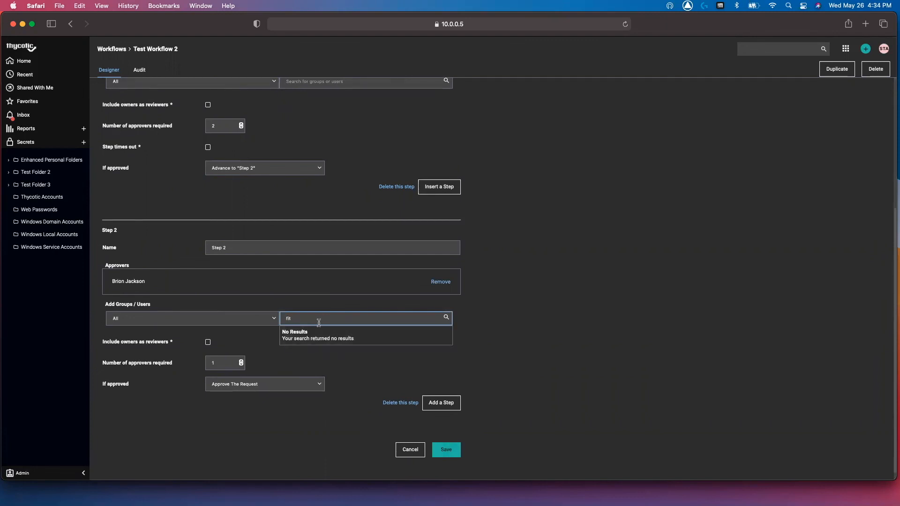
{"action": "type", "text": "z"}
{"action": "left_click_drag", "start_coordinate": [330, 322], "coordinate": [259, 318]}
{"action": "key", "text": "BackSpace"}
{"action": "type", "text": "pric"}
{"action": "left_click", "coordinate": [333, 336]}
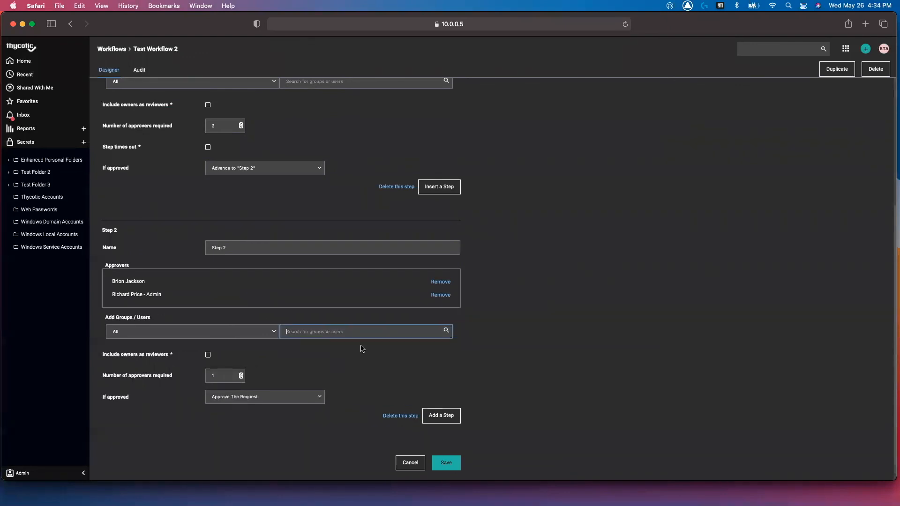
{"action": "left_click", "coordinate": [452, 465]}
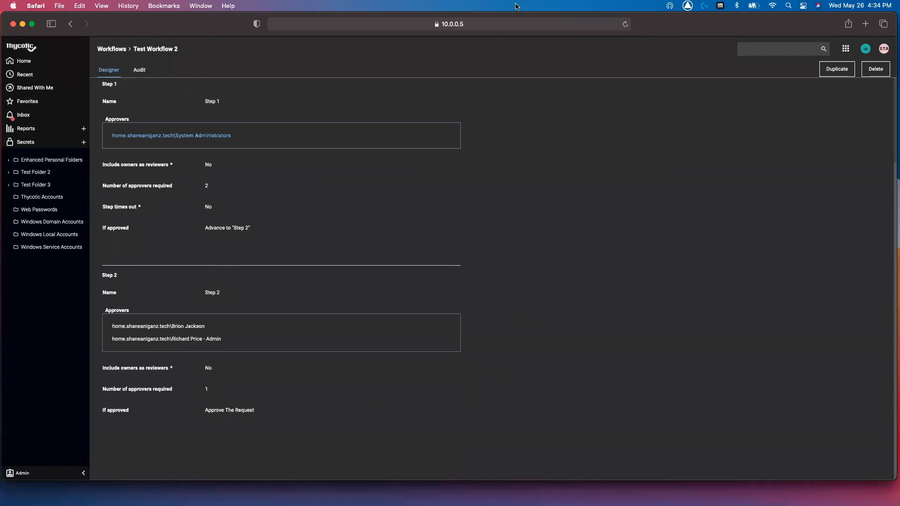